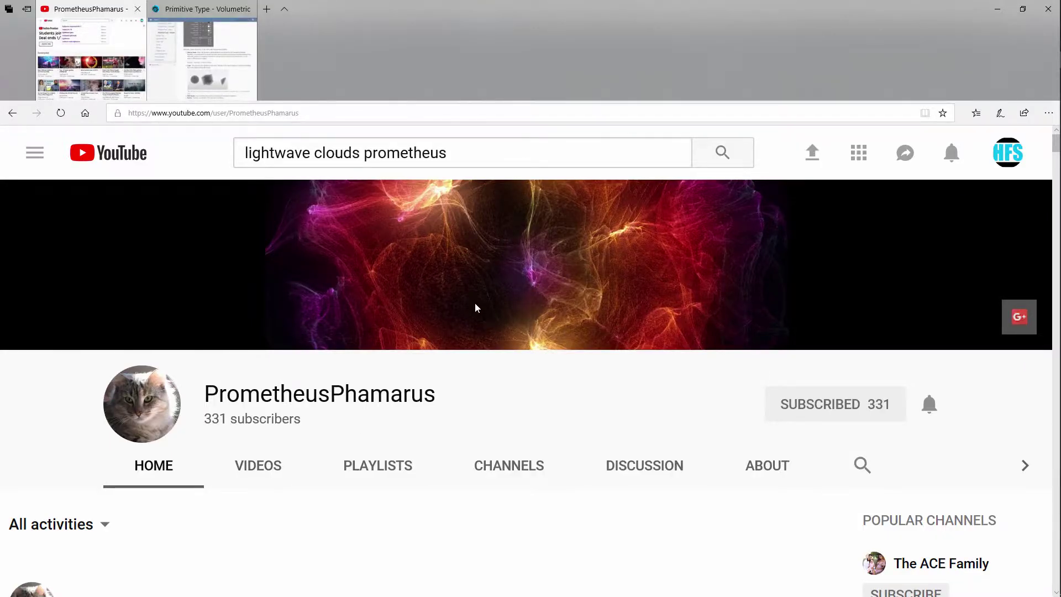
Step: Switch from Edge to the LightWave Layout window showing the clouds2.lws scene
{"action": "mouse_move", "coordinate": [1058, 310]}
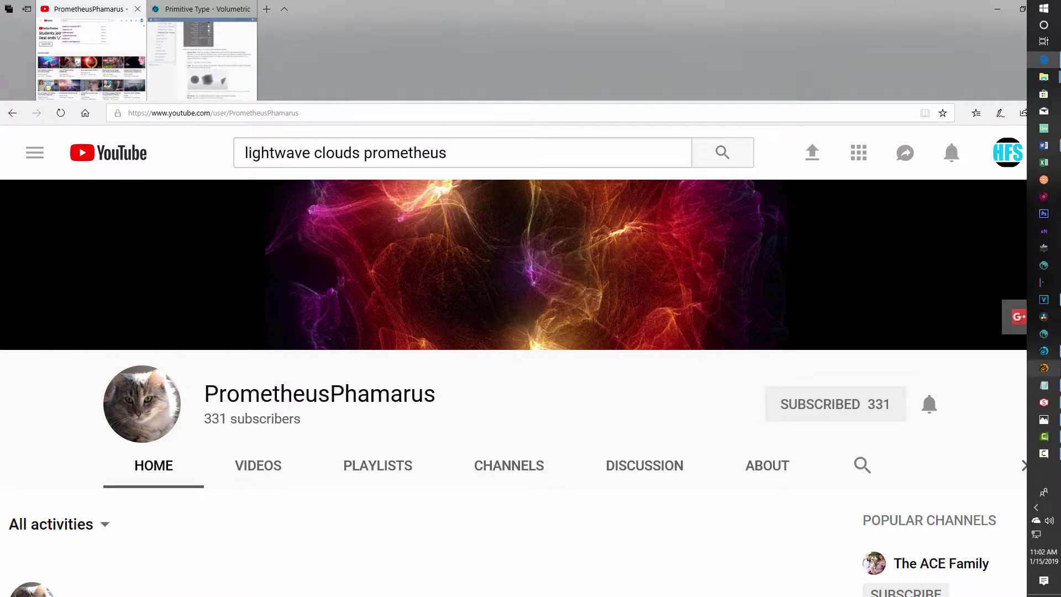
{"action": "left_click", "coordinate": [1044, 350]}
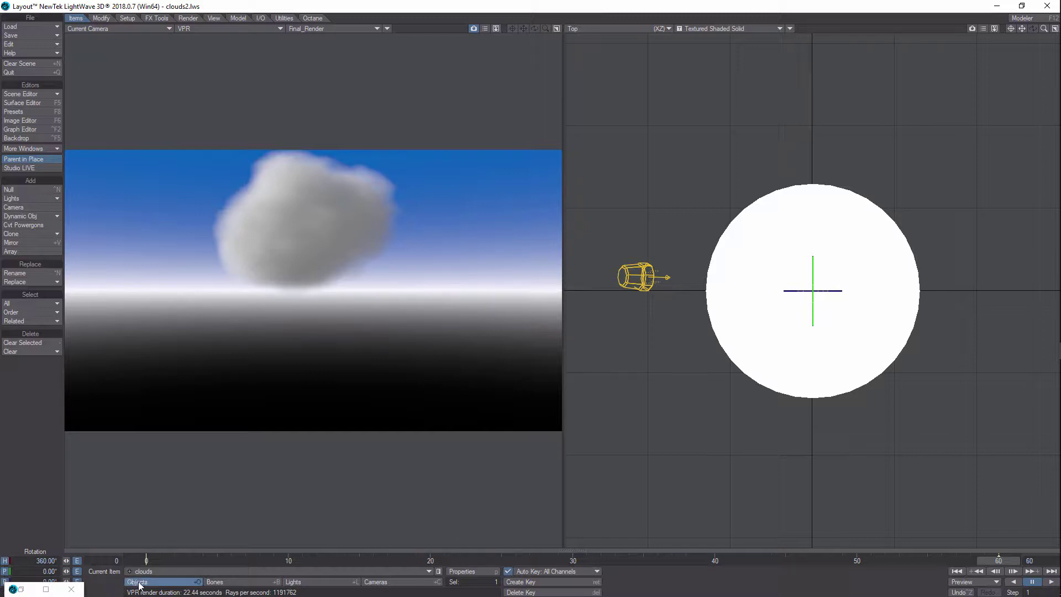
Step: In the clouds object's properties, raise Texture Density from 1.81 to 1.85
{"action": "left_click", "coordinate": [482, 572]}
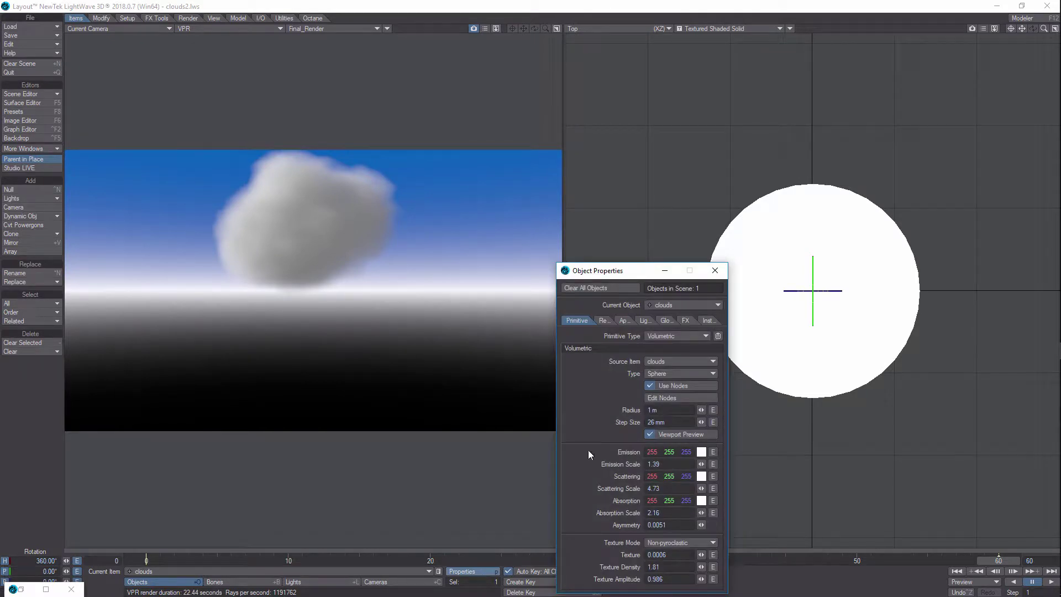
{"action": "left_click_drag", "start_coordinate": [619, 274], "coordinate": [614, 101]}
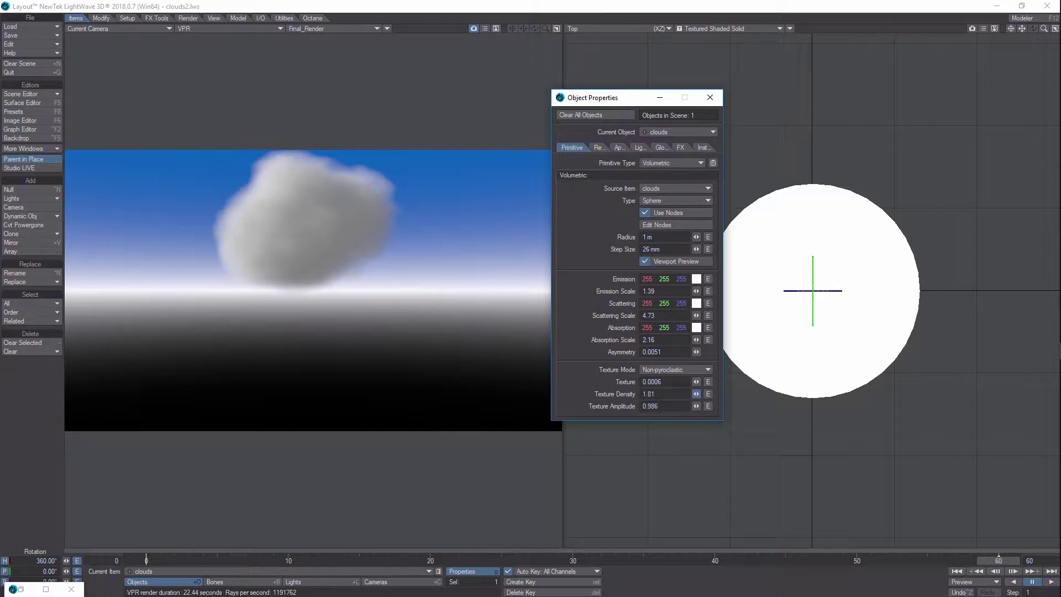
{"action": "left_click_drag", "start_coordinate": [695, 393], "coordinate": [698, 394]}
Step: Inspect the cloud's Turbulence texture node network, then set Texture Amplitude to 0.973
{"action": "mouse_move", "coordinate": [1058, 63]}
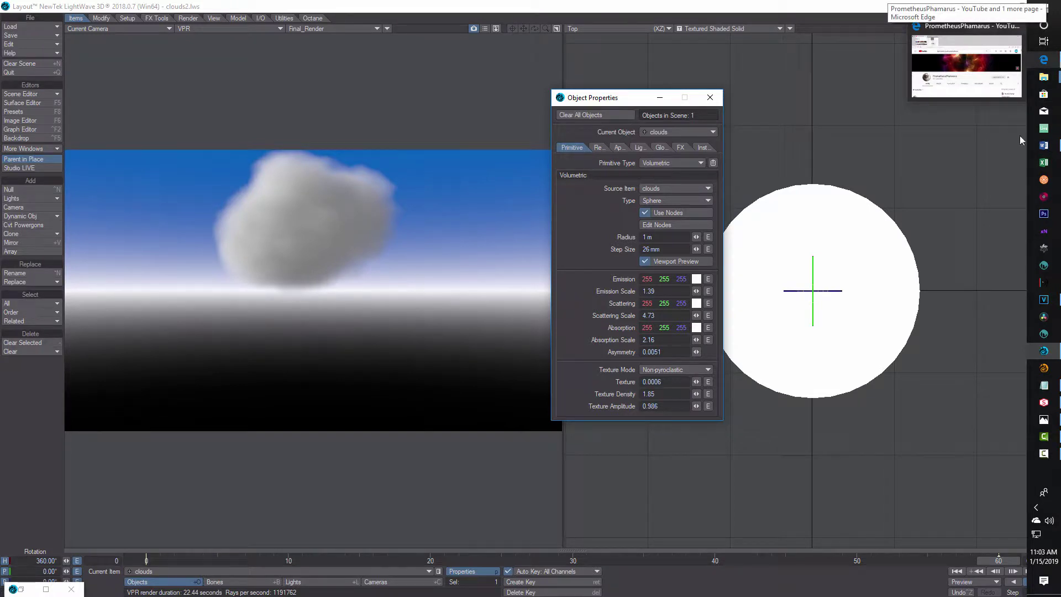
{"action": "left_click", "coordinate": [666, 223]}
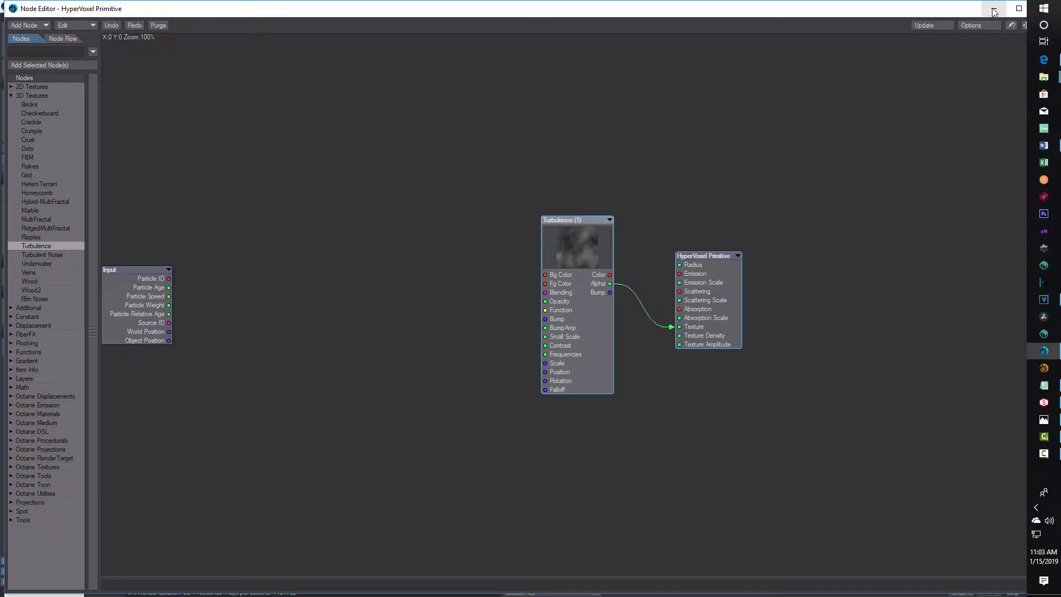
{"action": "left_click", "coordinate": [993, 9]}
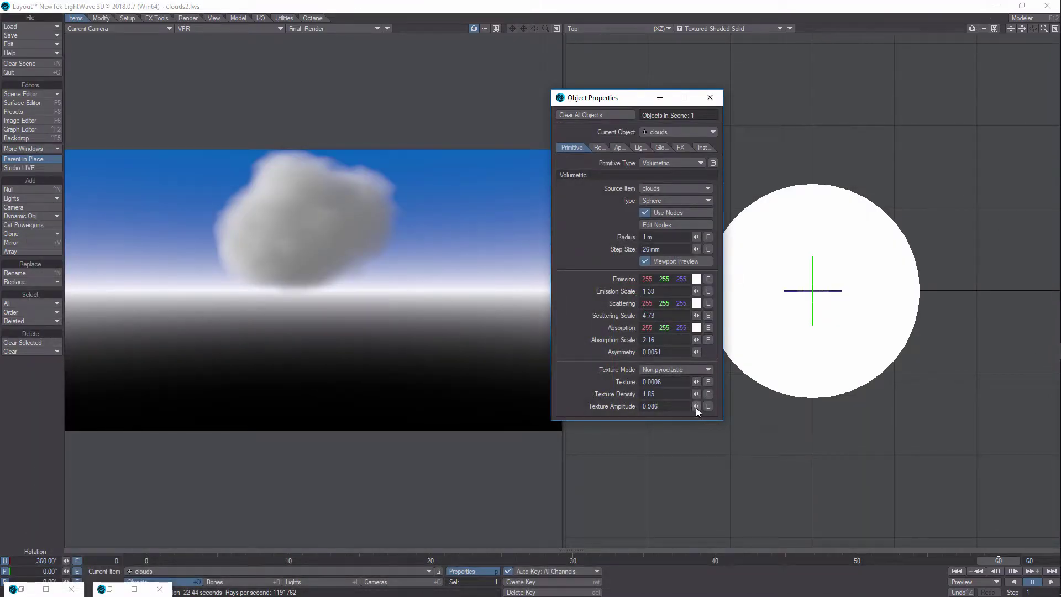
{"action": "mouse_move", "coordinate": [696, 407]}
{"action": "left_mouse_down"}
{"action": "mouse_move", "coordinate": [718, 406]}
{"action": "mouse_move", "coordinate": [680, 406]}
{"action": "left_mouse_up"}
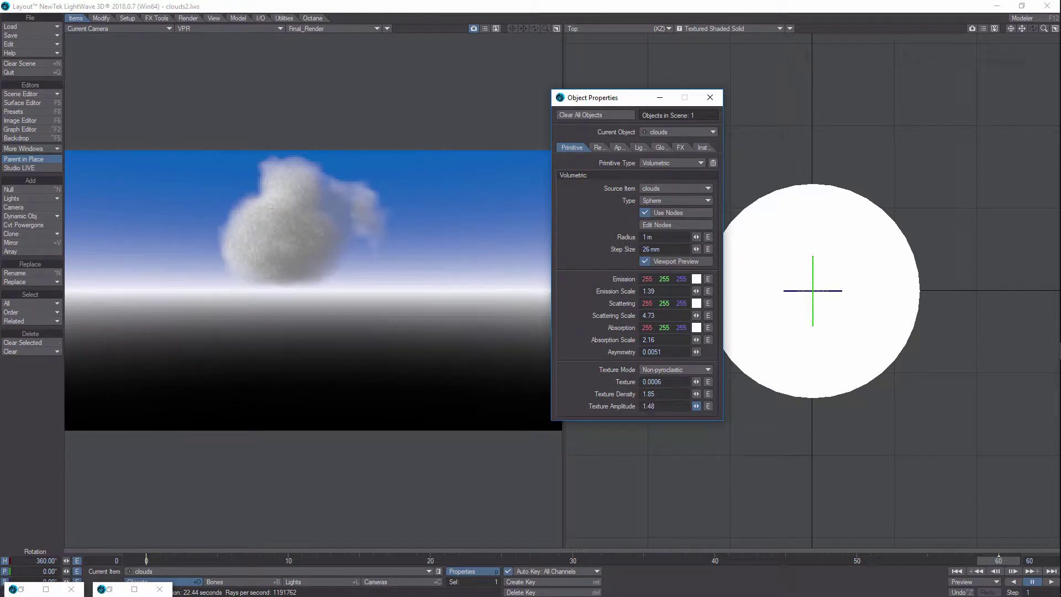
{"action": "left_click_drag", "start_coordinate": [696, 406], "coordinate": [677, 406]}
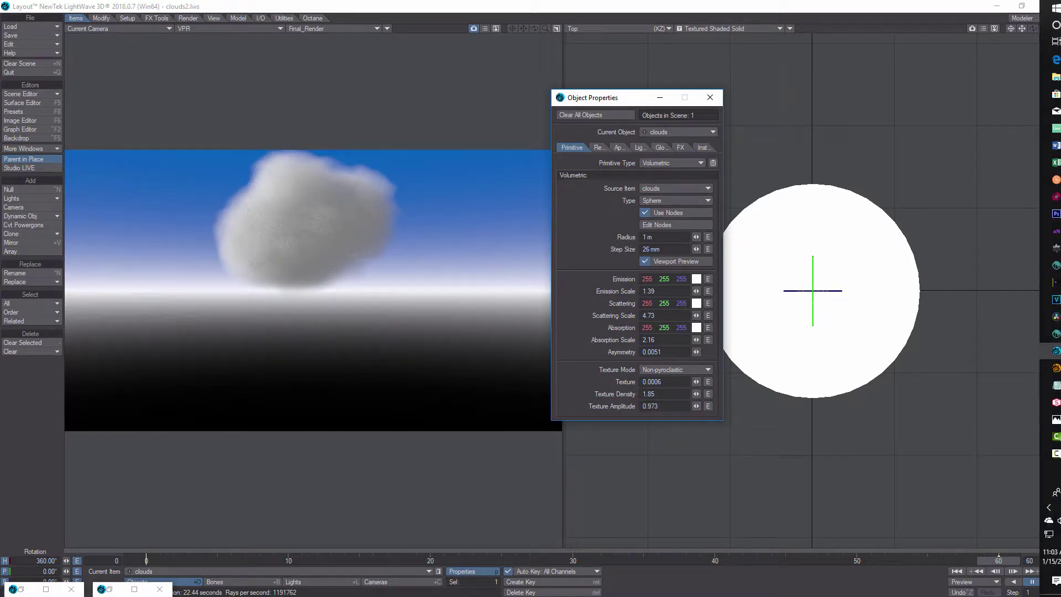
{"action": "left_click", "coordinate": [1045, 59]}
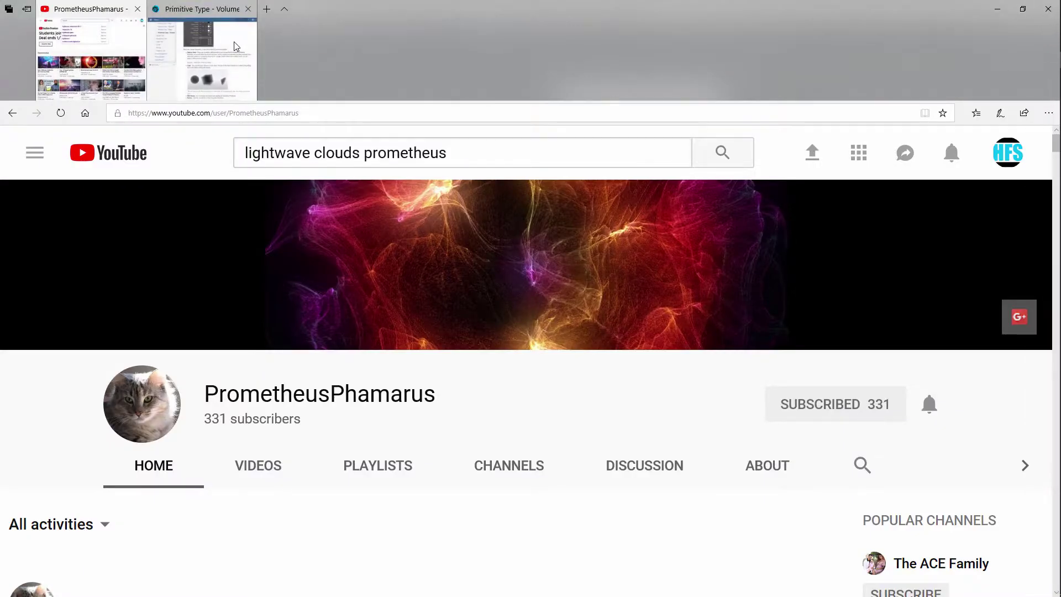
{"action": "left_click", "coordinate": [202, 61]}
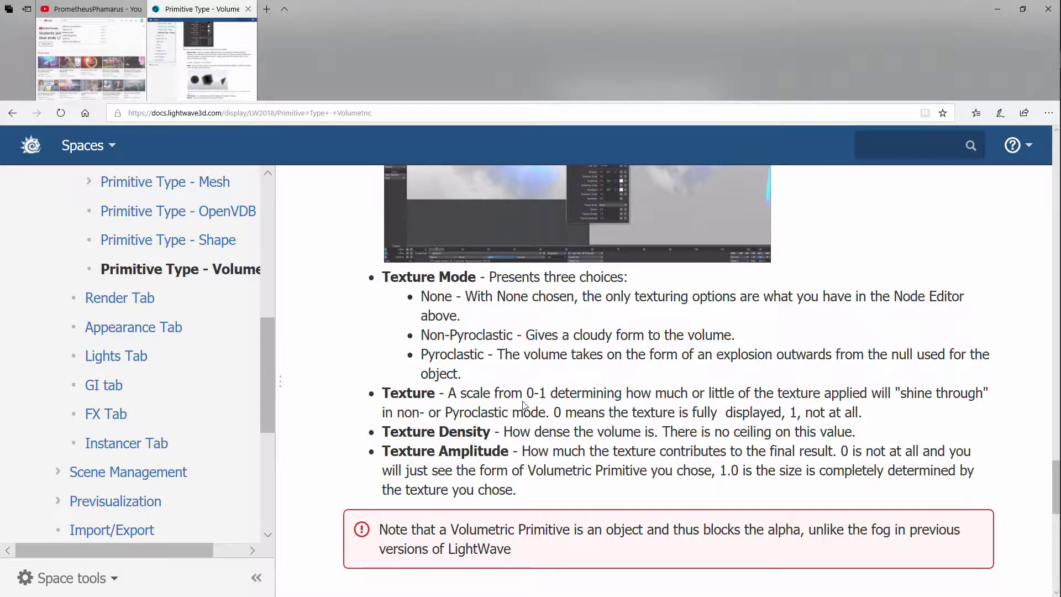
{"action": "scroll", "coordinate": [635, 373], "scroll_direction": "up", "scroll_amount": 10}
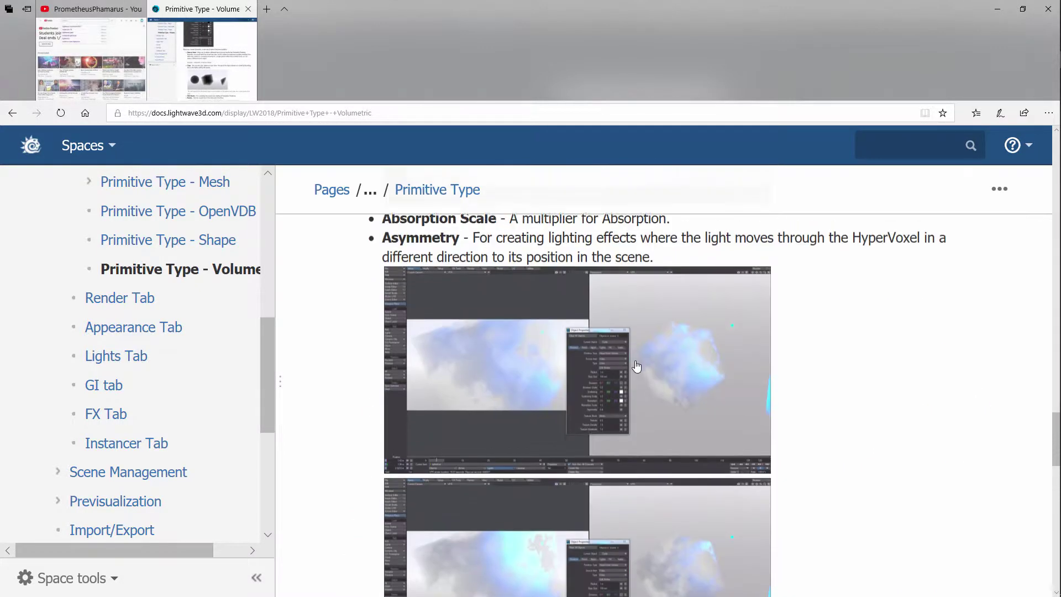
{"action": "scroll", "coordinate": [640, 377], "scroll_direction": "up", "scroll_amount": 10}
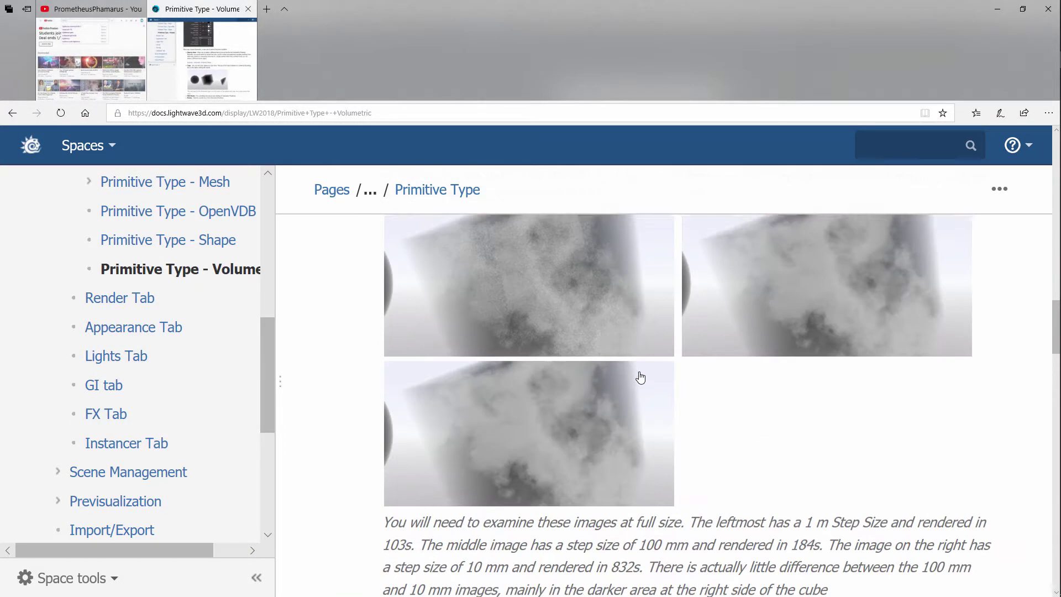
{"action": "left_click", "coordinate": [999, 10]}
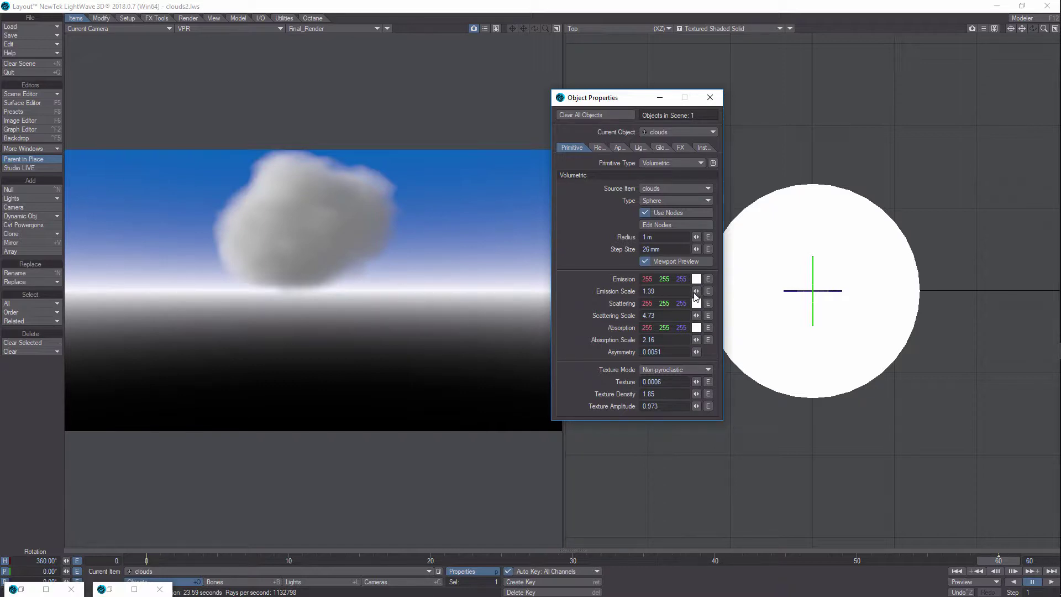
Step: Set Emission Scale 1.86, Scattering Scale 7.2, Absorption Scale 3.06 and Step Size 19 mm
{"action": "left_click_drag", "start_coordinate": [697, 291], "coordinate": [712, 291]}
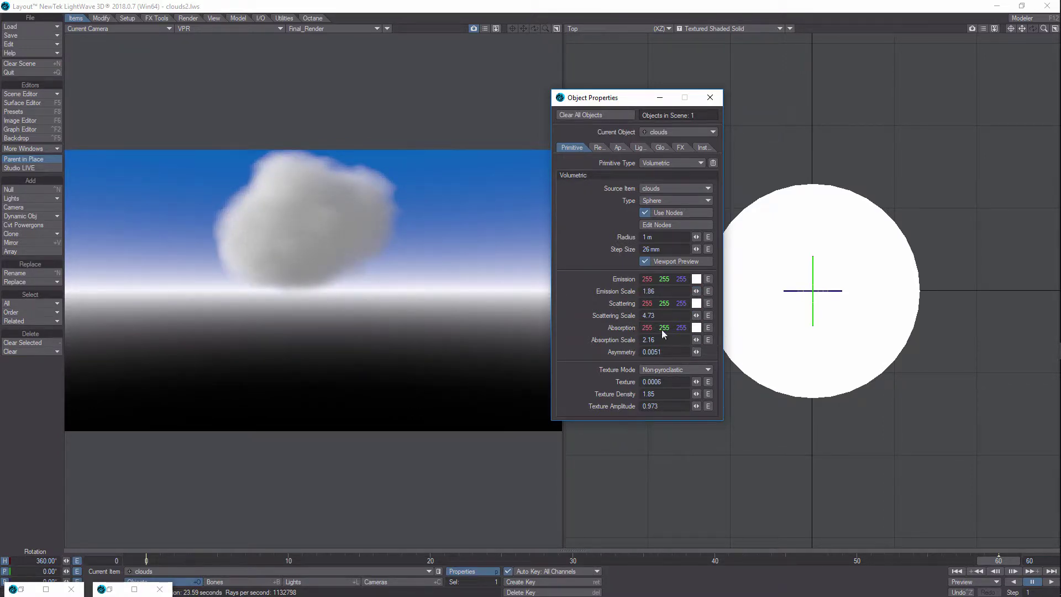
{"action": "mouse_move", "coordinate": [696, 315]}
{"action": "left_mouse_down"}
{"action": "mouse_move", "coordinate": [716, 315]}
{"action": "mouse_move", "coordinate": [689, 315]}
{"action": "left_mouse_up"}
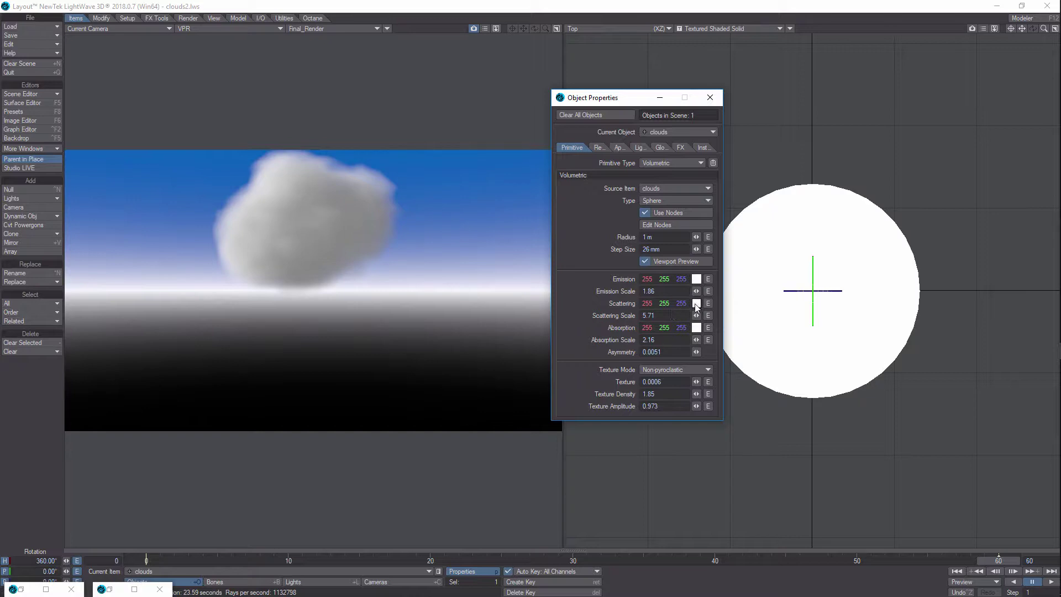
{"action": "left_click_drag", "start_coordinate": [696, 315], "coordinate": [722, 315]}
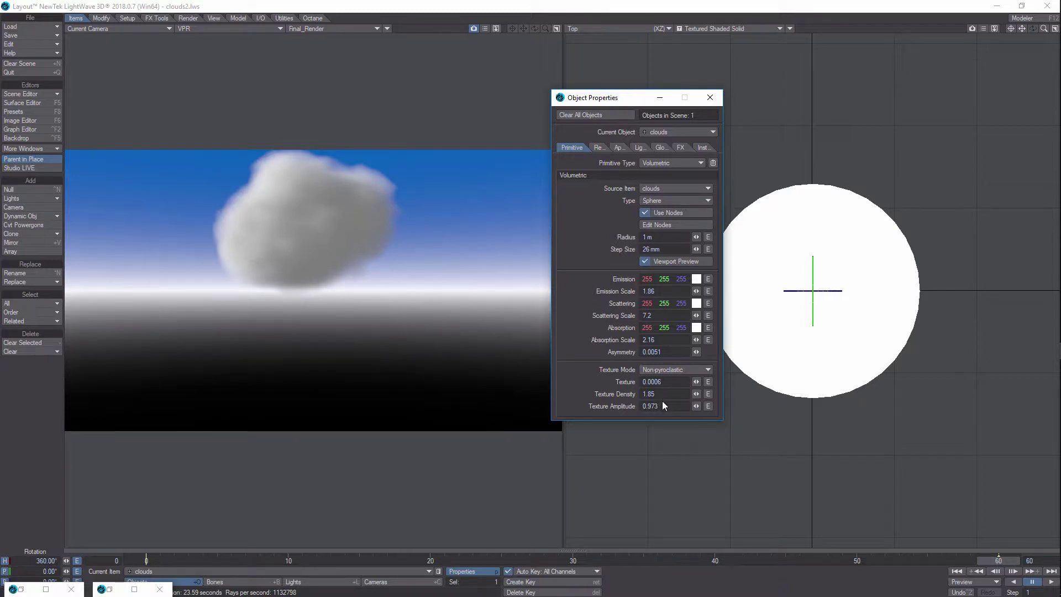
{"action": "left_click_drag", "start_coordinate": [696, 339], "coordinate": [708, 339]}
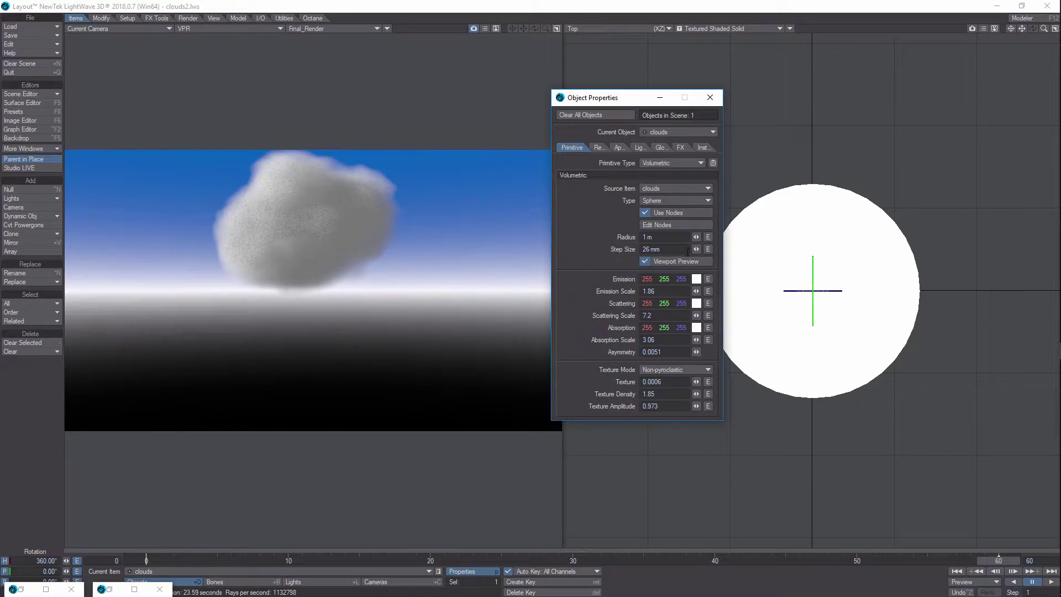
{"action": "left_click_drag", "start_coordinate": [693, 247], "coordinate": [688, 248]}
{"action": "left_click", "coordinate": [315, 582]}
Step: In the distant light's properties, drag Volumetric Intensity down to 322 %
{"action": "left_click_drag", "start_coordinate": [633, 100], "coordinate": [360, 144]}
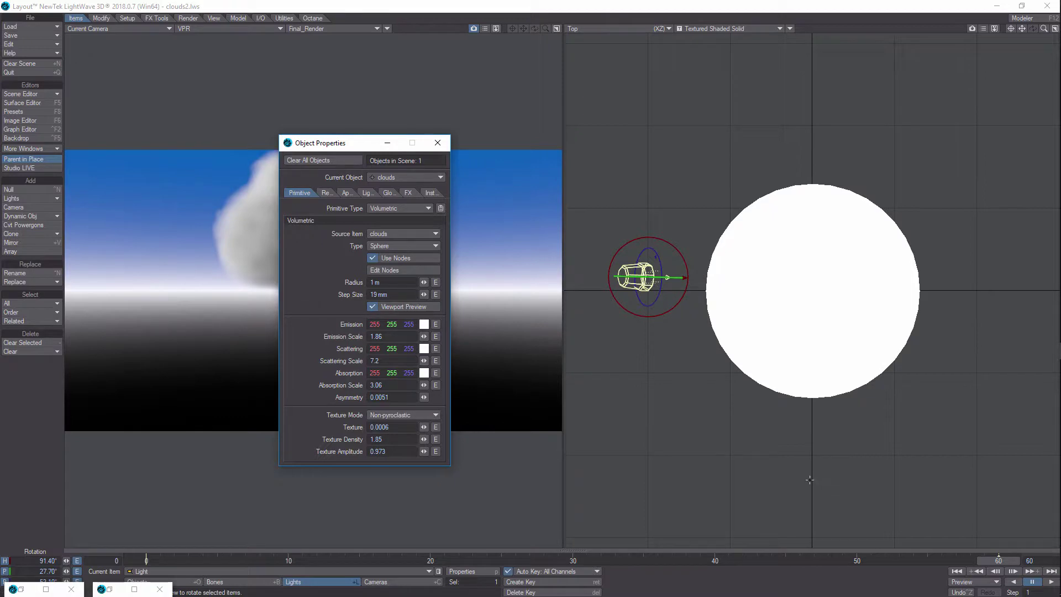
{"action": "left_click_drag", "start_coordinate": [338, 151], "coordinate": [456, 74]}
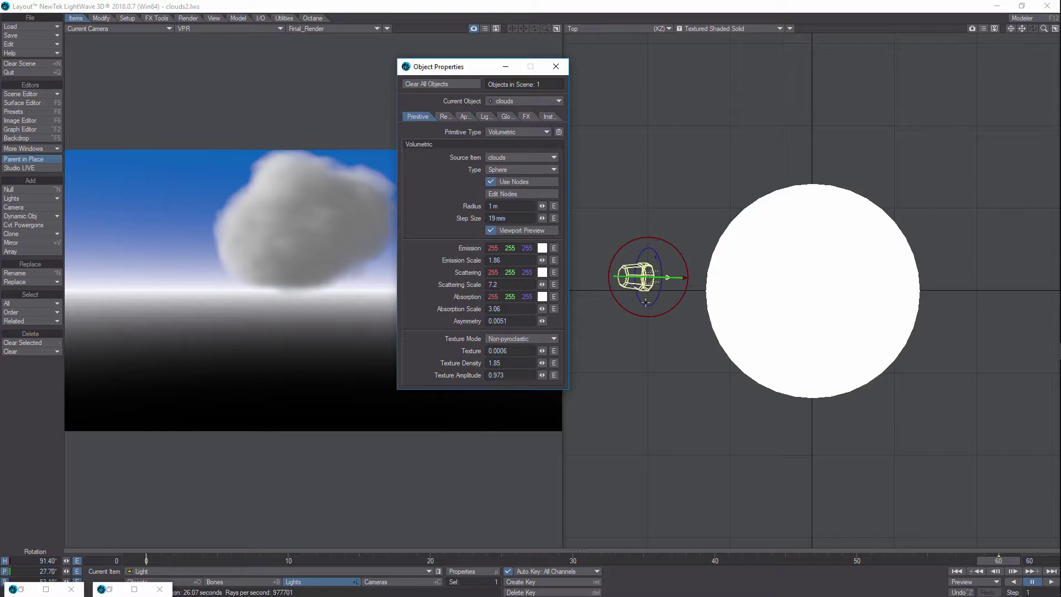
{"action": "left_click", "coordinate": [474, 572]}
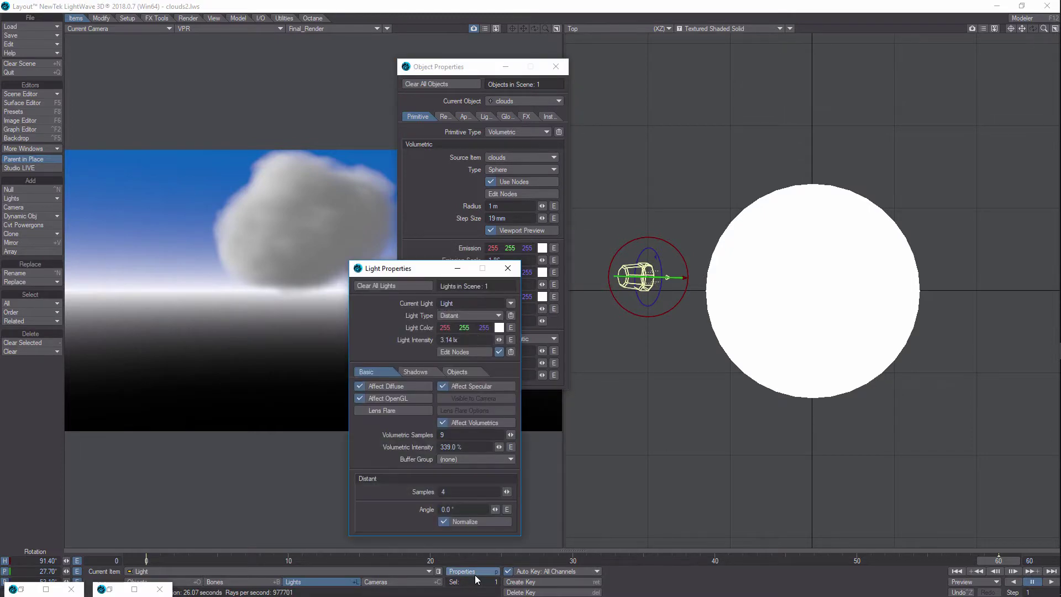
{"action": "left_click_drag", "start_coordinate": [430, 270], "coordinate": [126, 126]}
{"action": "mouse_move", "coordinate": [194, 303]}
{"action": "left_mouse_down"}
{"action": "mouse_move", "coordinate": [243, 304]}
{"action": "mouse_move", "coordinate": [196, 303]}
{"action": "left_mouse_up"}
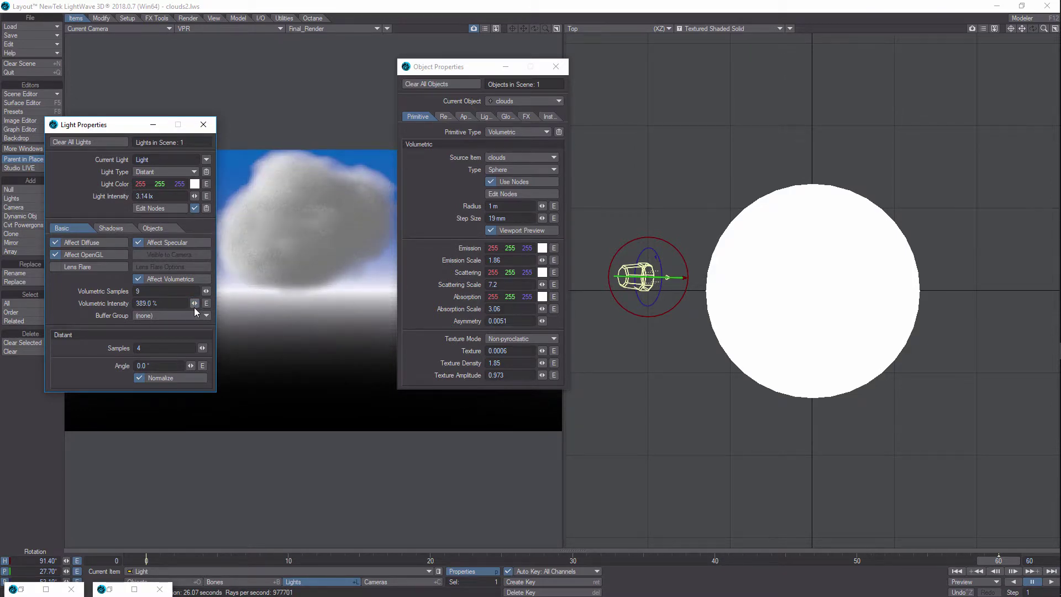
{"action": "left_click_drag", "start_coordinate": [195, 303], "coordinate": [171, 316]}
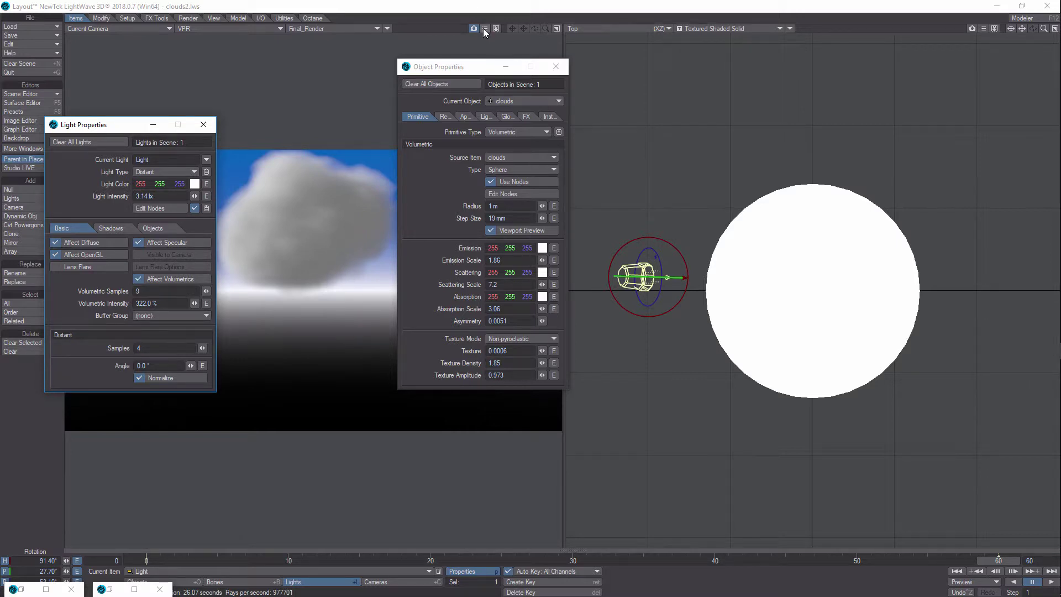
Step: Enable Volume Shadows in the VPR preview options
{"action": "left_click", "coordinate": [485, 29]}
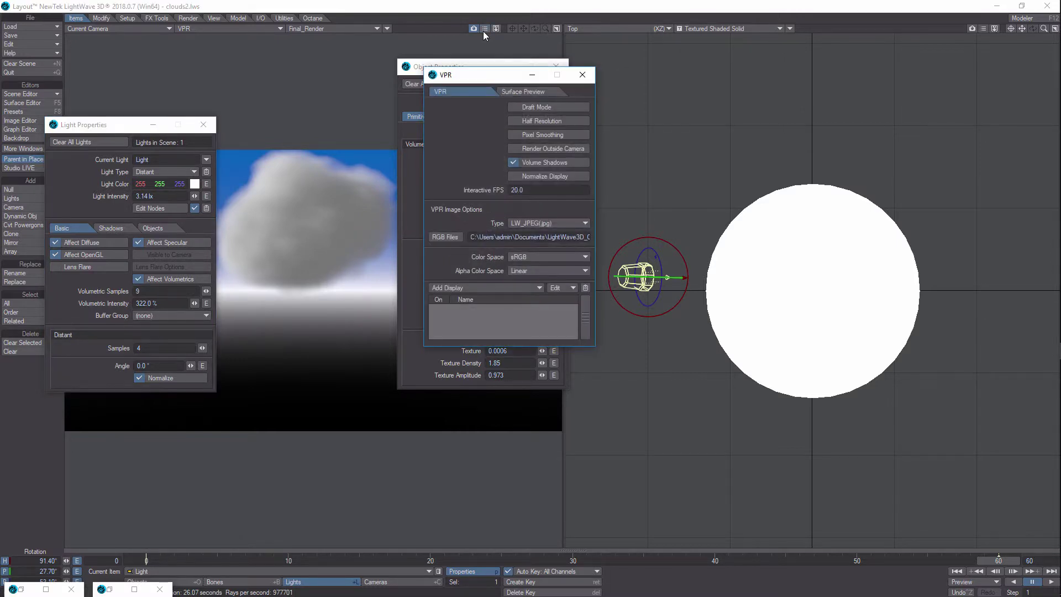
{"action": "left_click", "coordinate": [513, 163]}
{"action": "left_click", "coordinate": [589, 80]}
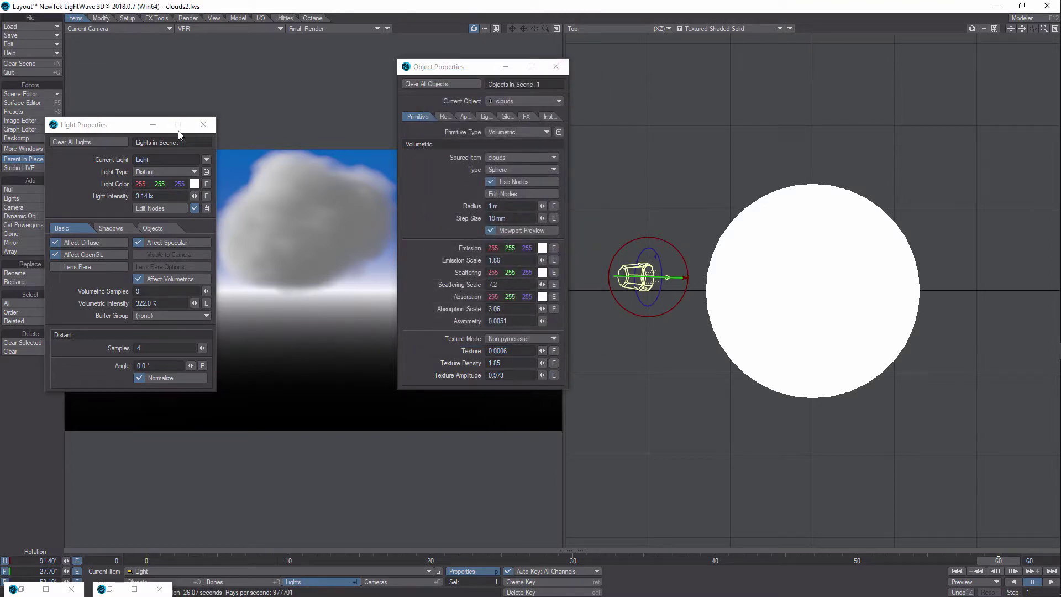
Step: Close both the Light Properties and Object Properties windows
{"action": "left_click", "coordinate": [204, 125]}
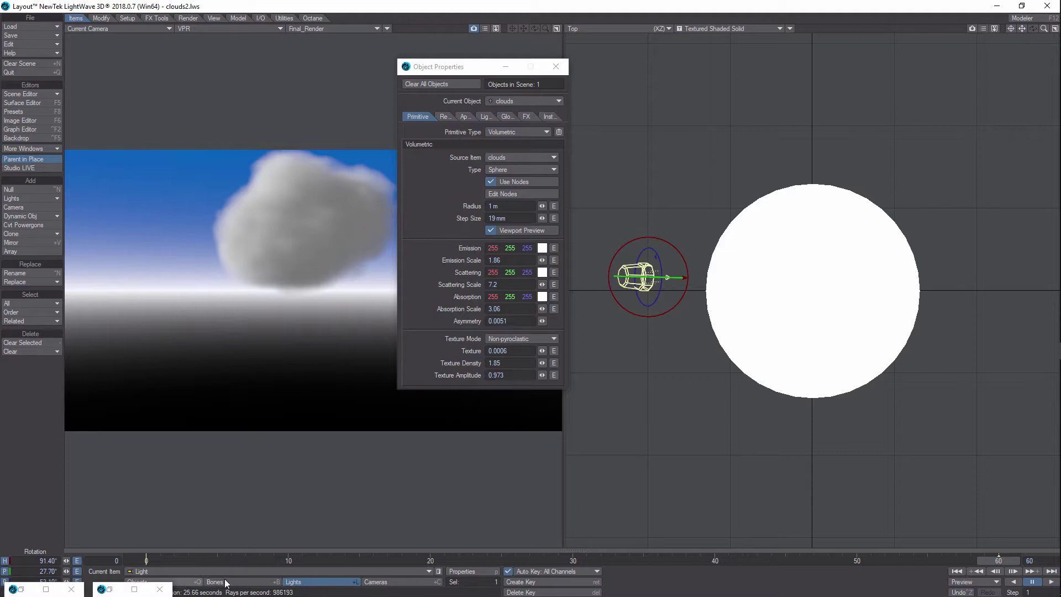
{"action": "left_click", "coordinate": [461, 571]}
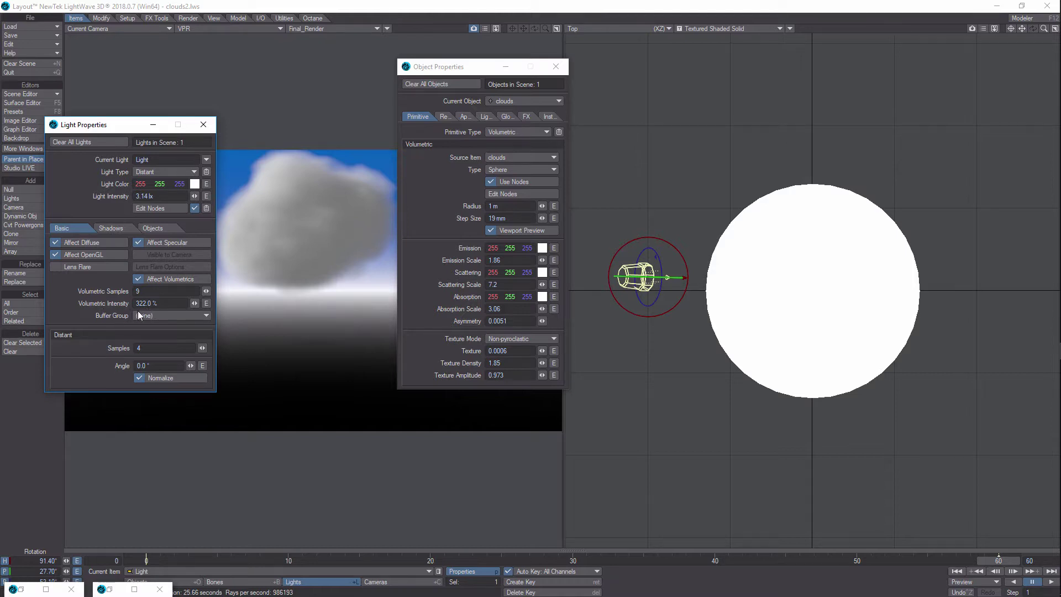
{"action": "left_click", "coordinate": [203, 124]}
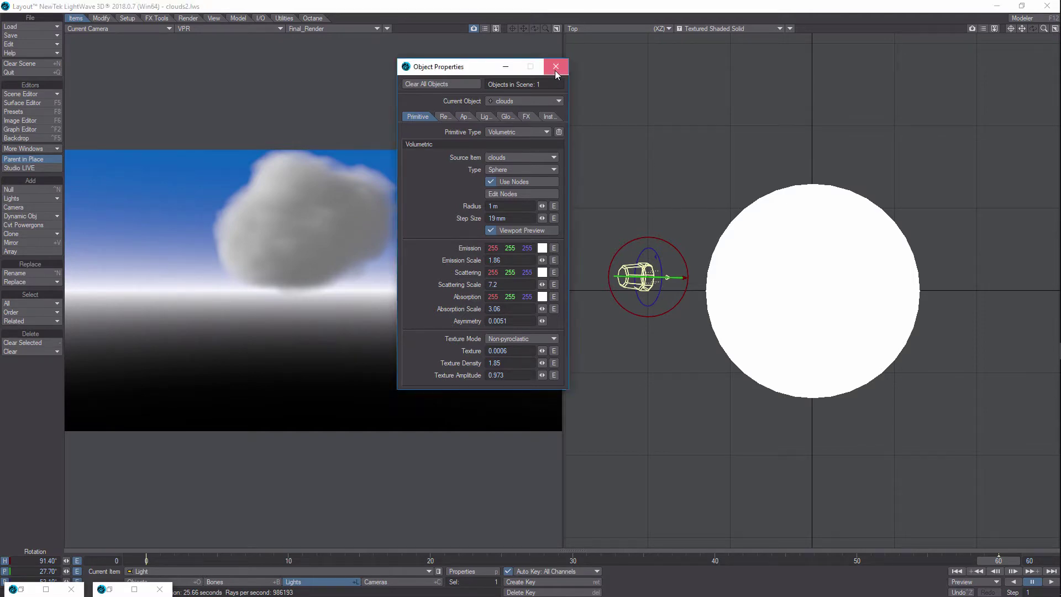
{"action": "left_click", "coordinate": [556, 67]}
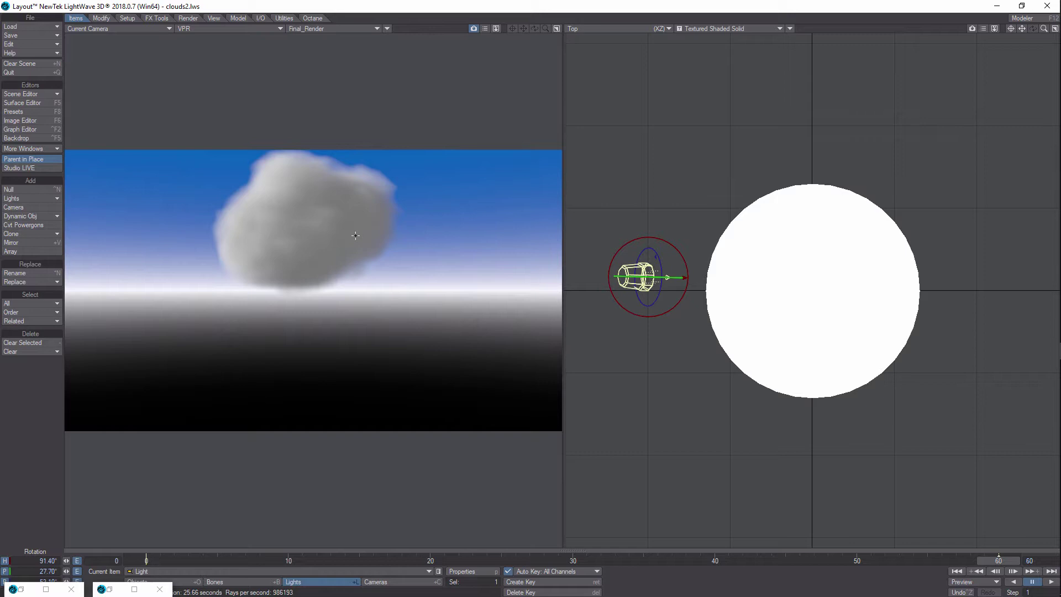
Step: Clone the clouds object 4 times with Clone Current Item
{"action": "left_click", "coordinate": [181, 583]}
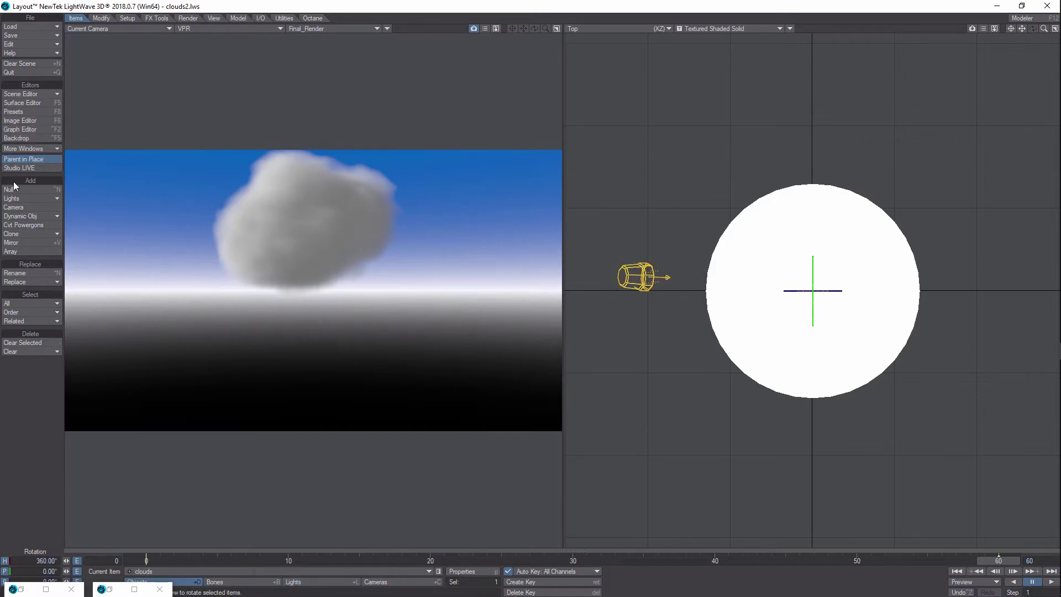
{"action": "left_click", "coordinate": [32, 234]}
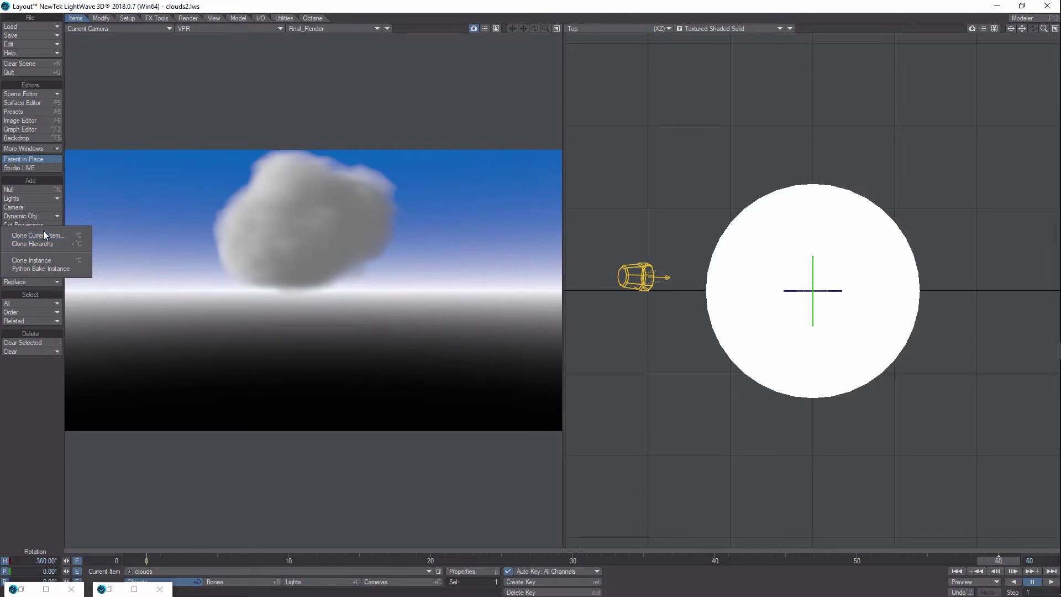
{"action": "left_click", "coordinate": [49, 235]}
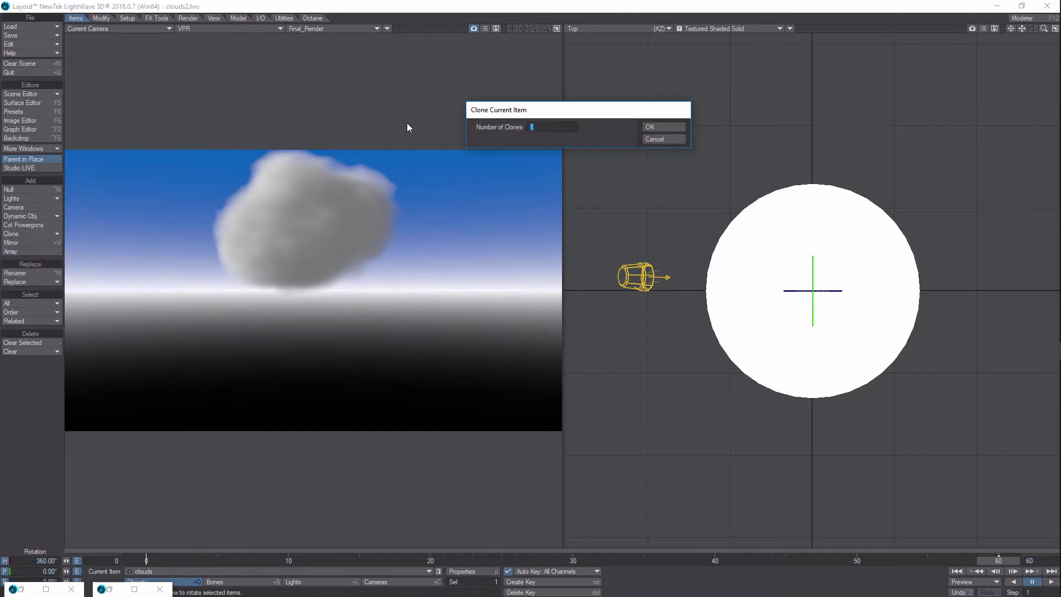
{"action": "type", "text": "4"}
{"action": "left_click", "coordinate": [655, 128]}
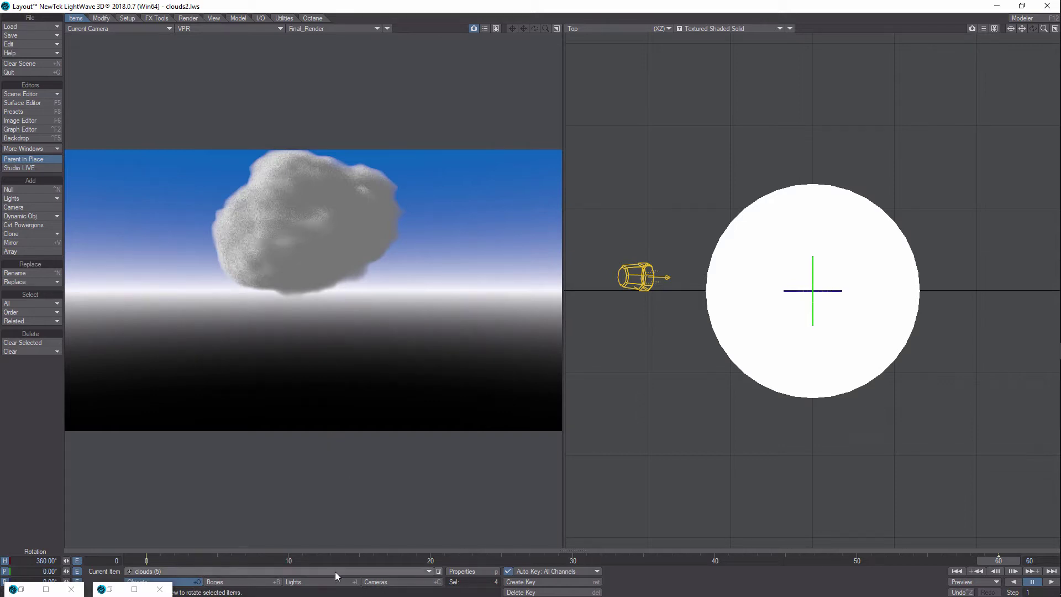
Step: Move clouds (2) right to X 1.8468 m in the Top view
{"action": "left_click", "coordinate": [423, 572]}
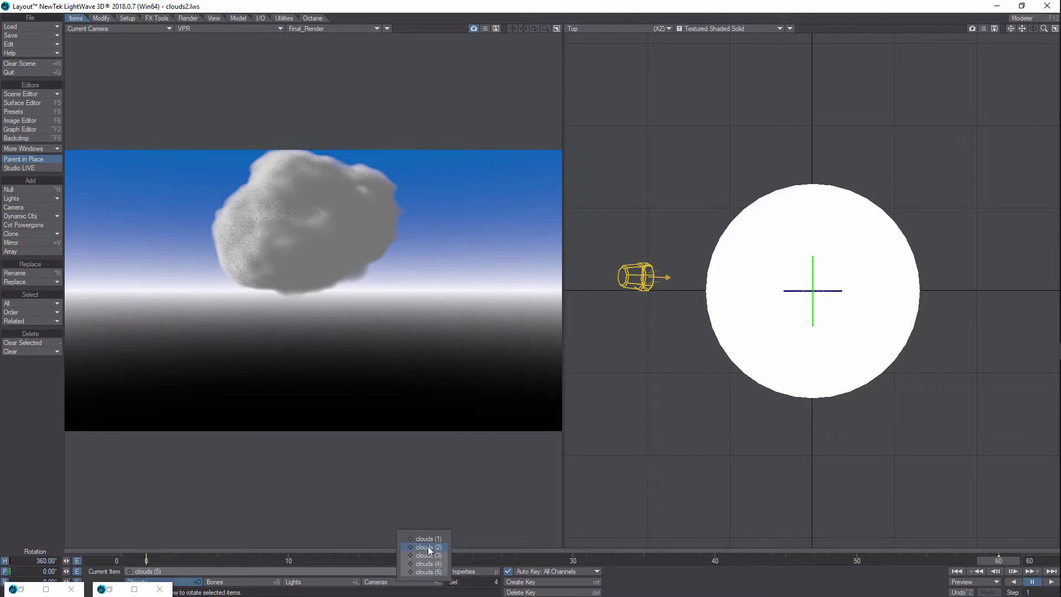
{"action": "left_click", "coordinate": [429, 550]}
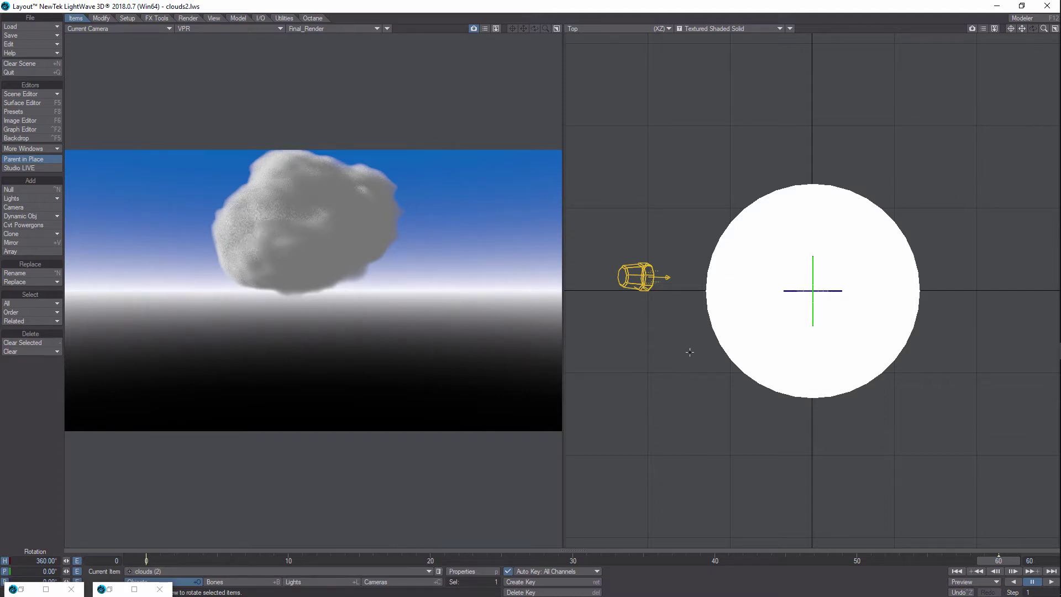
{"action": "key", "text": "t"}
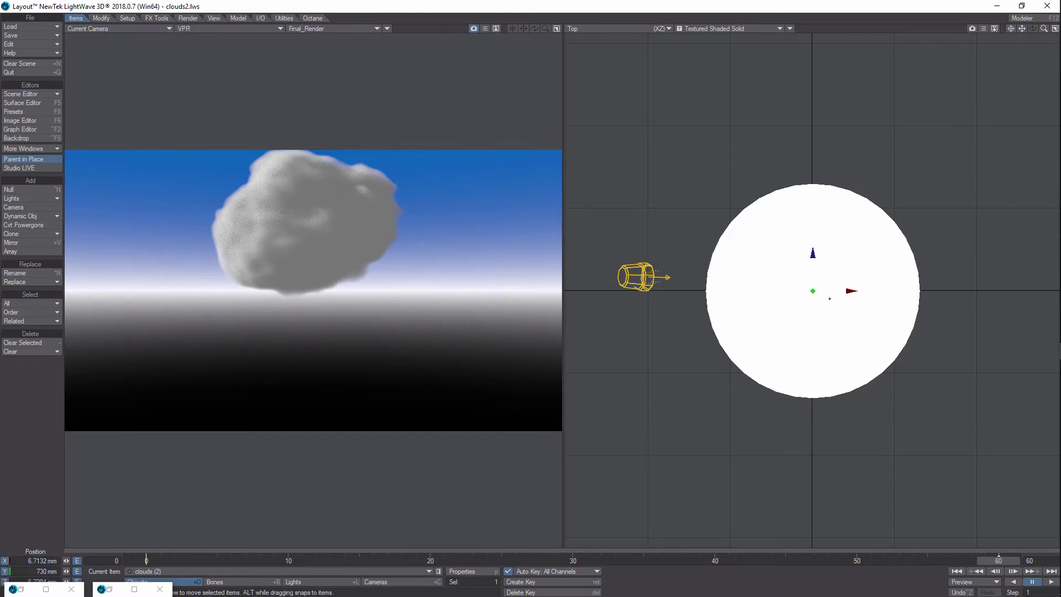
{"action": "left_click_drag", "start_coordinate": [829, 298], "coordinate": [990, 302]}
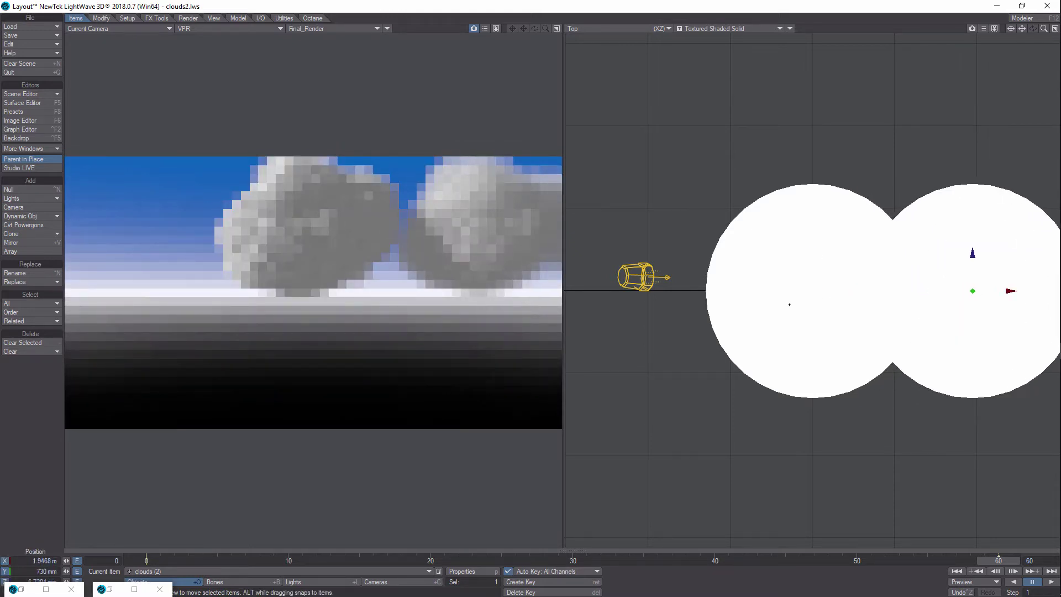